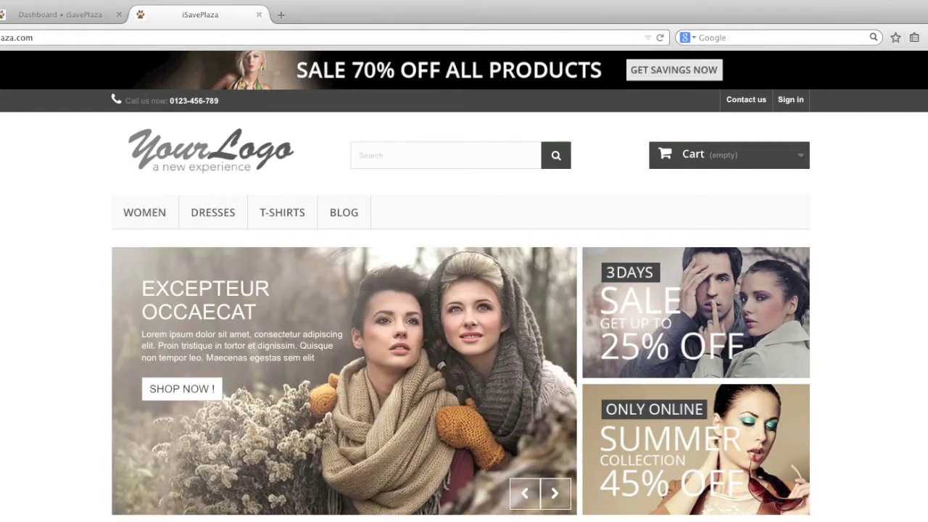
Step: In the admin back office, open Modules > Modules and scroll down to the uninstalled Database Cleaner
click(68, 15)
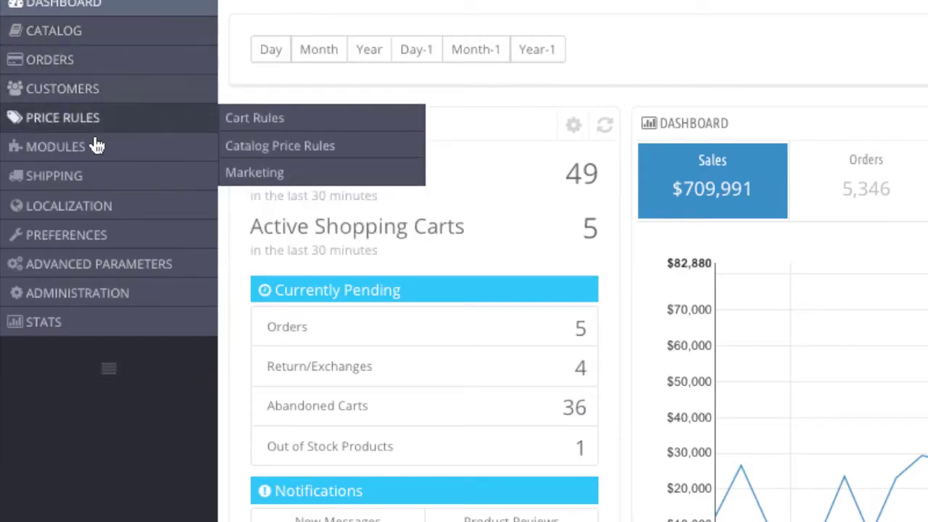
mouse_move(56, 146)
click(265, 151)
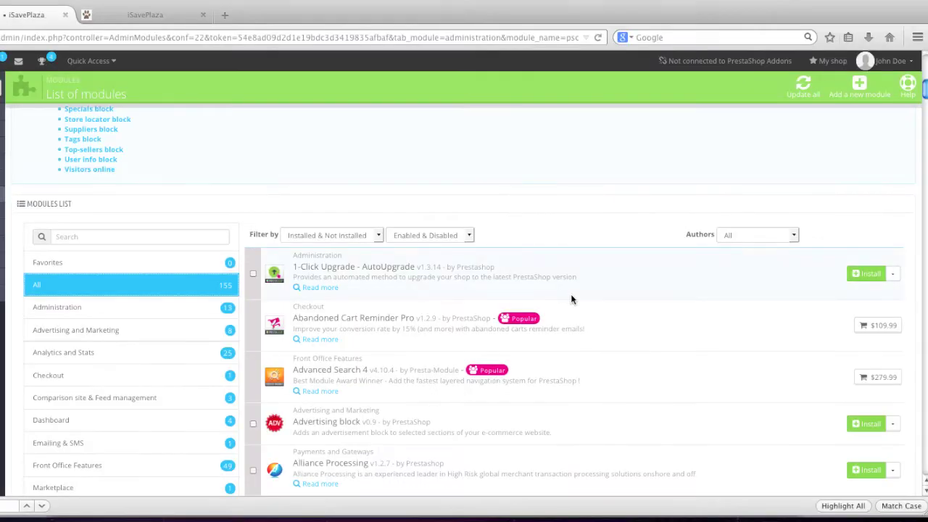
scroll(572, 298, down, 3)
scroll(572, 297, down, 3)
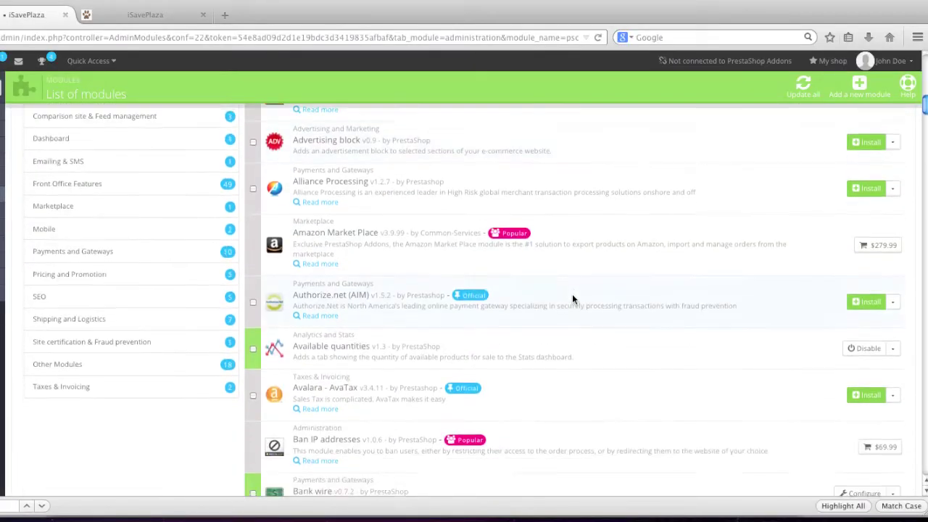
scroll(572, 298, down, 5)
scroll(572, 298, down, 4)
scroll(572, 297, down, 4)
scroll(572, 300, down, 5)
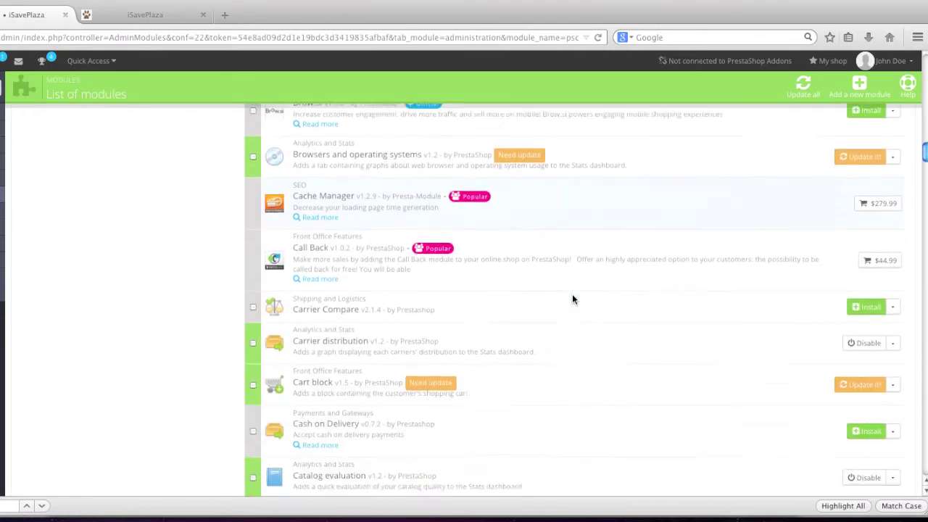
scroll(572, 300, down, 3)
scroll(572, 300, down, 1)
scroll(572, 300, down, 2)
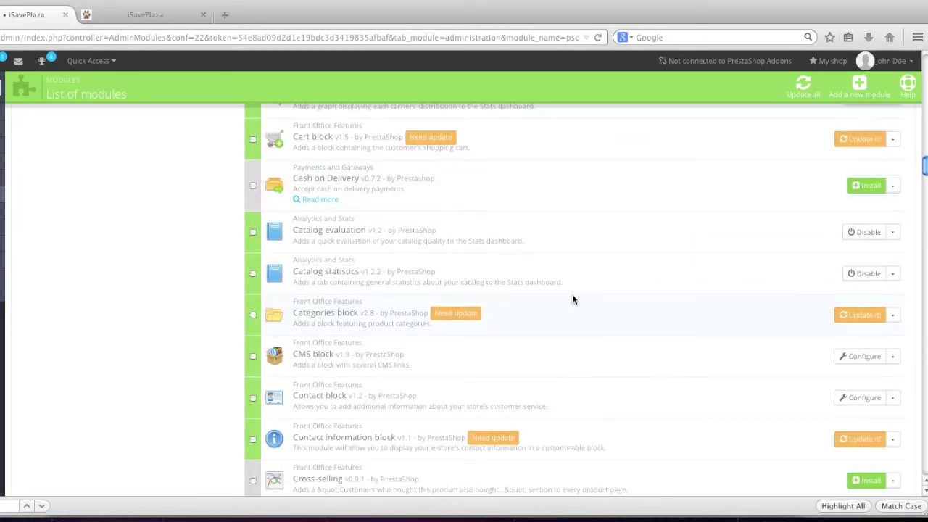
scroll(572, 297, down, 2)
scroll(572, 298, down, 3)
scroll(572, 298, down, 3)
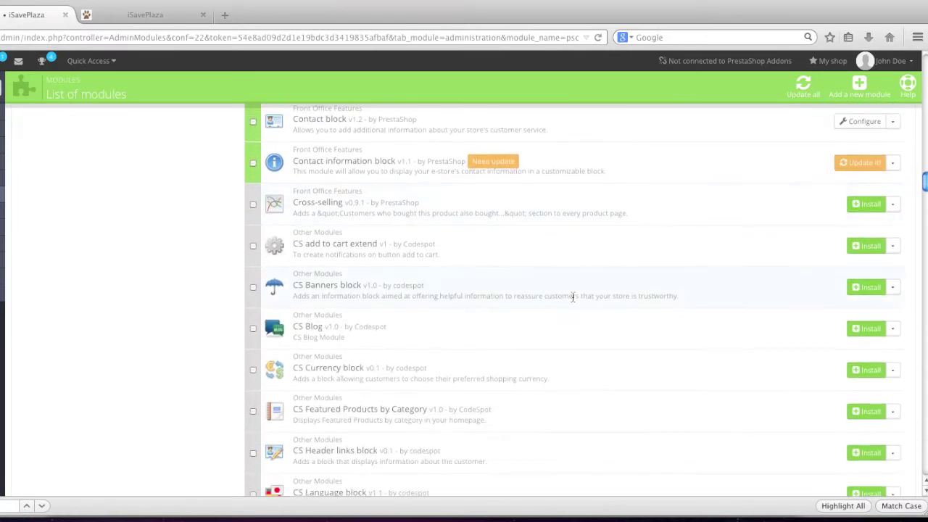
scroll(572, 298, down, 2)
scroll(572, 298, down, 3)
scroll(573, 298, down, 5)
scroll(572, 297, down, 4)
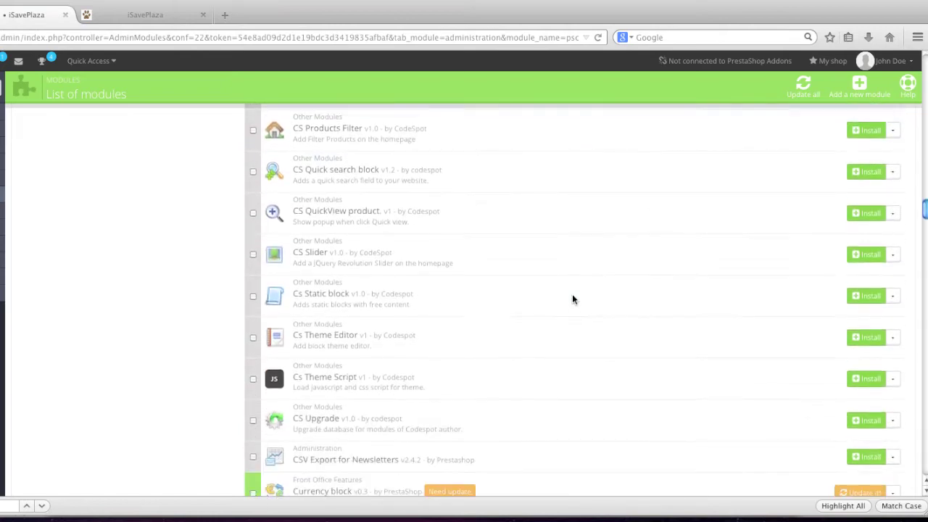
scroll(573, 298, down, 4)
scroll(572, 298, down, 5)
scroll(572, 298, down, 4)
scroll(537, 298, down, 2)
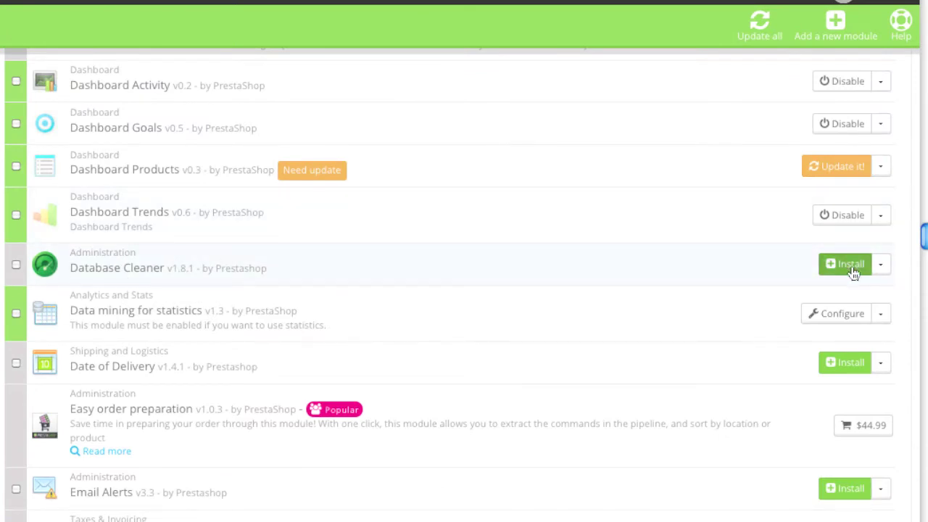
Step: Install the Database Cleaner module and set the catalog-deletion acknowledgement to yes
click(853, 268)
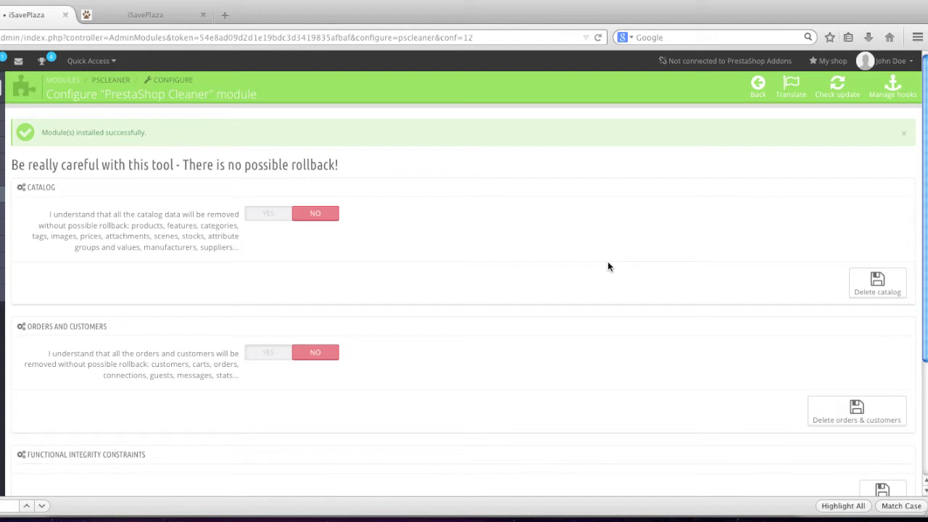
click(268, 216)
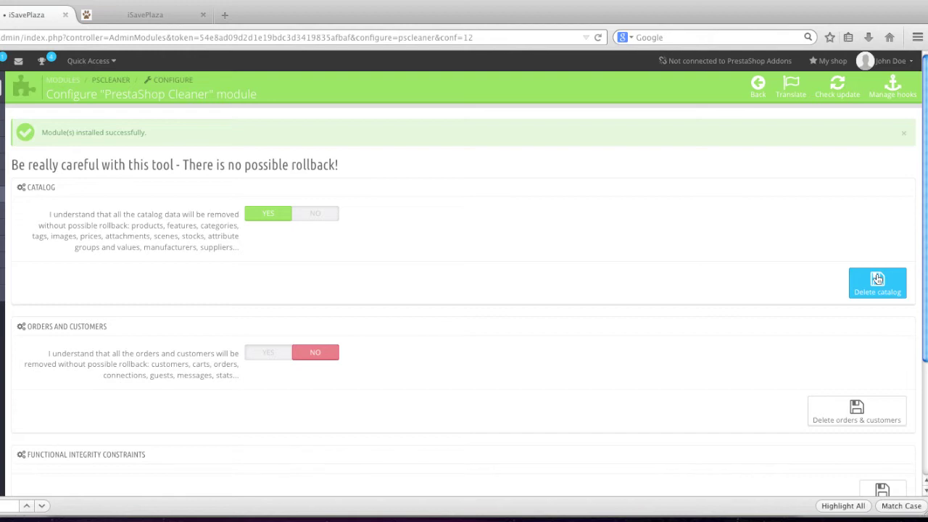
Step: Delete the whole catalog and confirm, so 'Catalog truncated' is reported
click(877, 279)
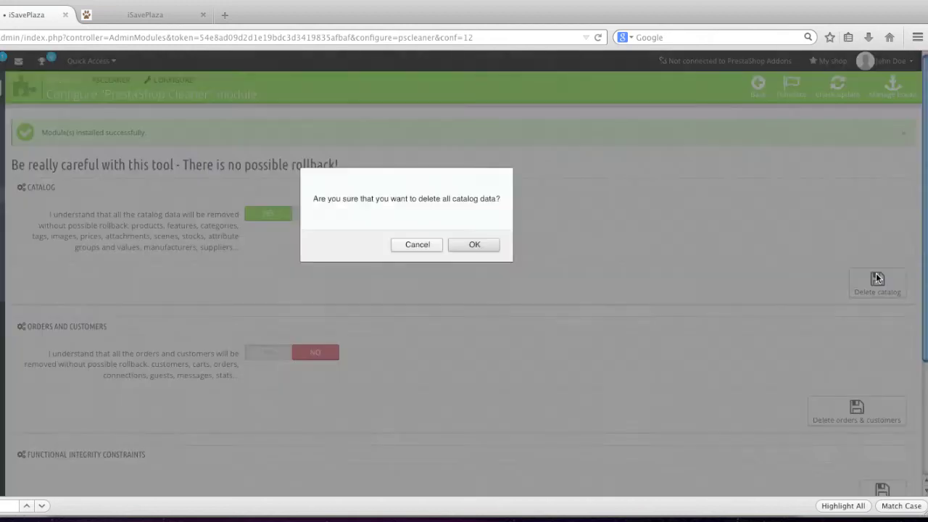
click(475, 246)
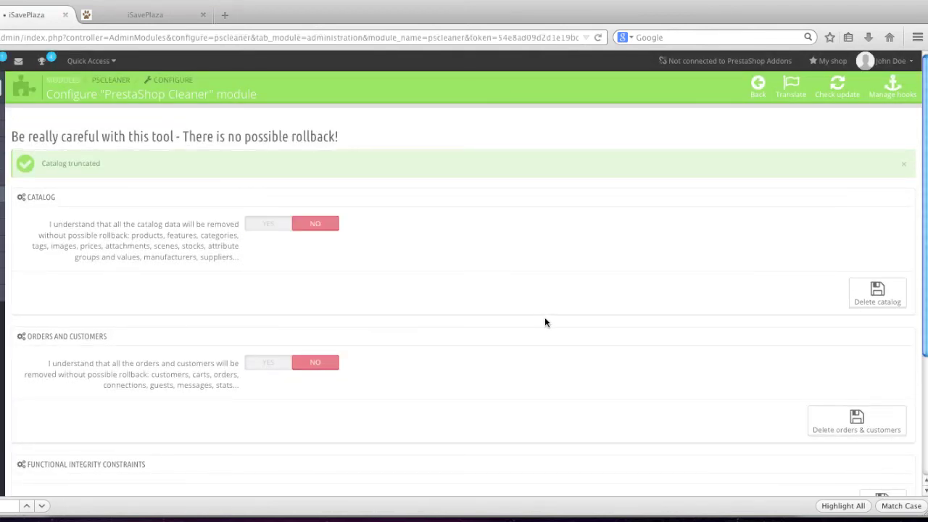
scroll(546, 322, down, 3)
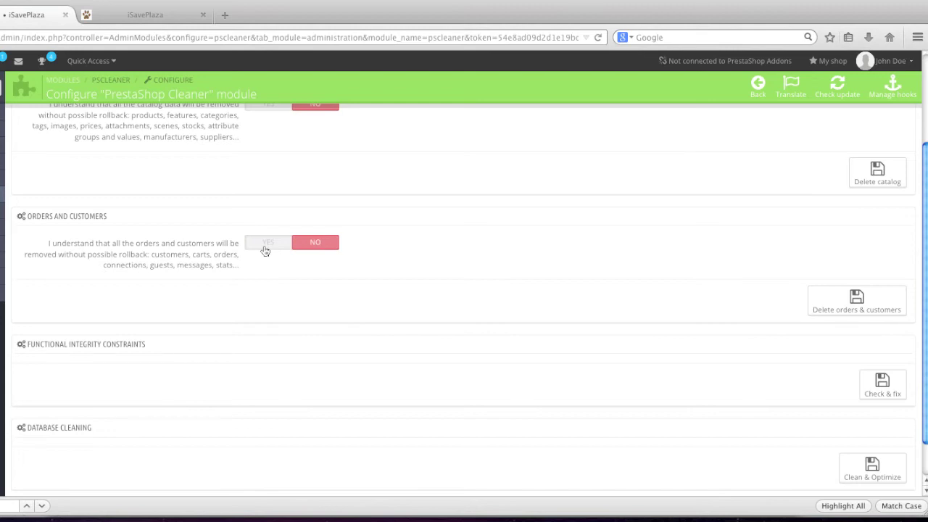
Step: Acknowledge the orders and customers wipe, delete them and confirm with OK
click(266, 246)
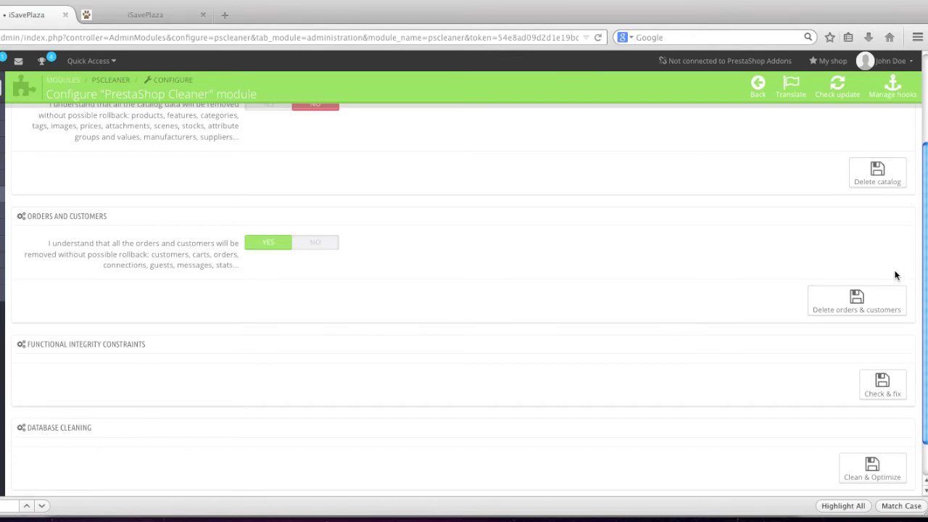
click(853, 308)
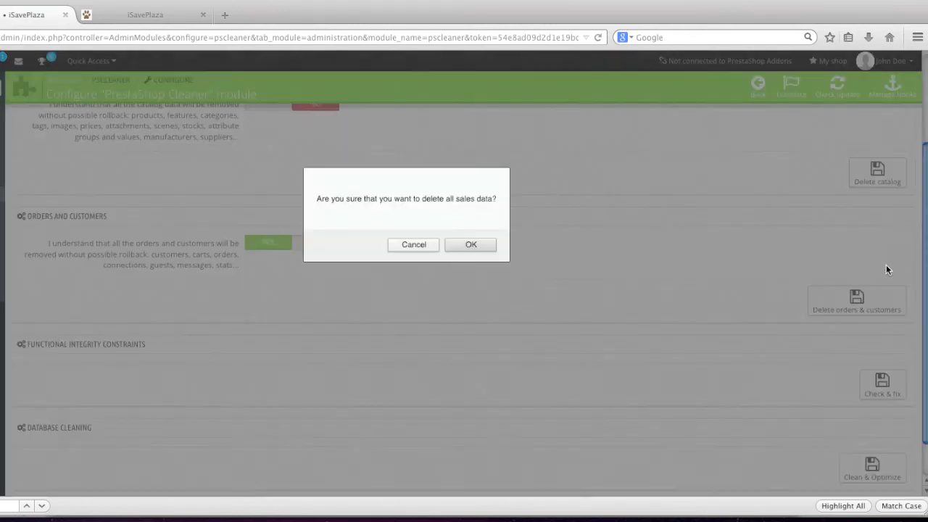
click(475, 246)
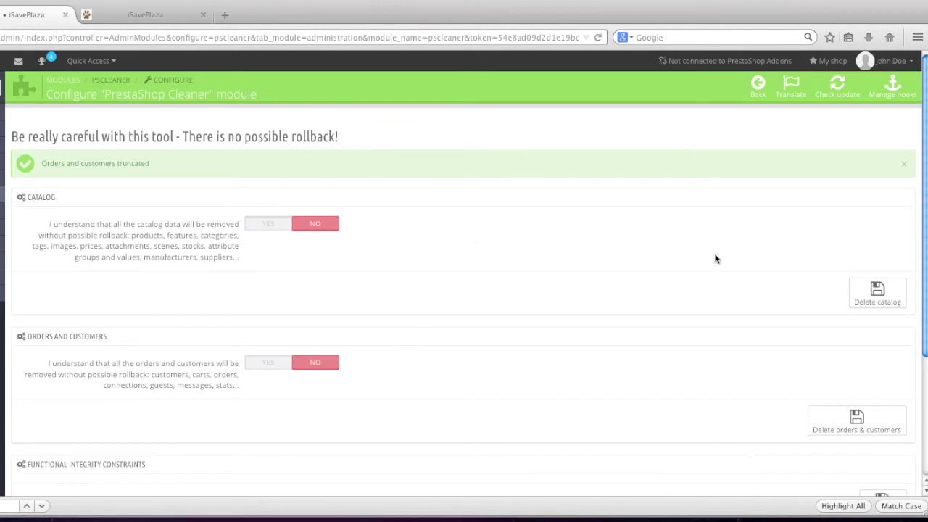
scroll(715, 259, down, 5)
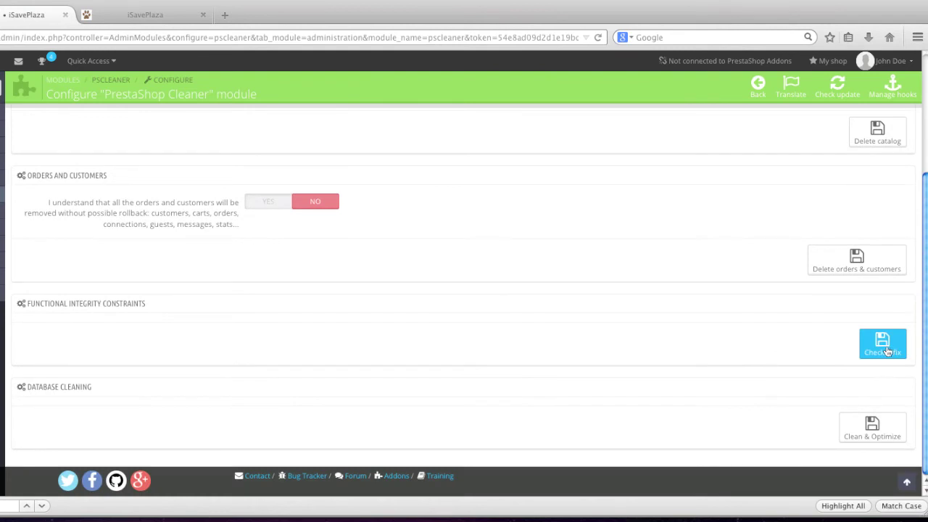
Step: Run Check & fix on Functional Integrity Constraints, then Clean & Optimize the database
click(887, 352)
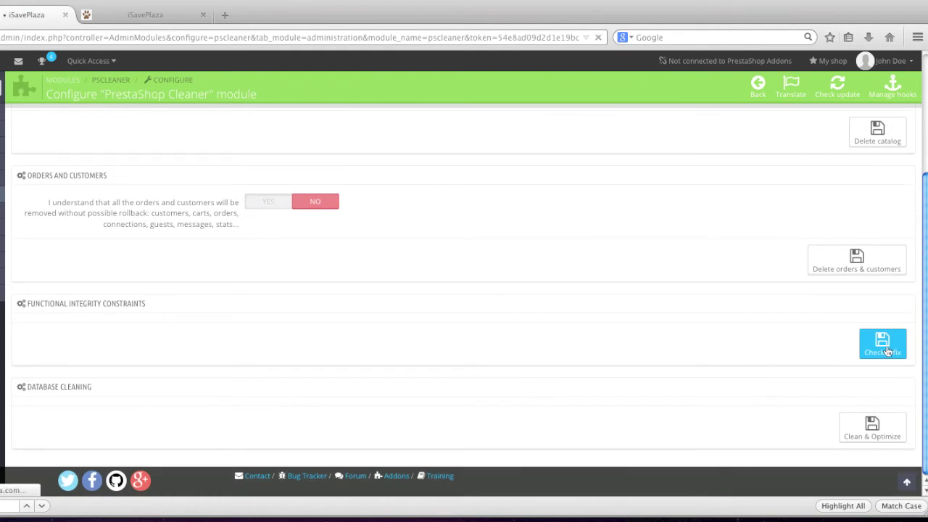
scroll(725, 327, down, 6)
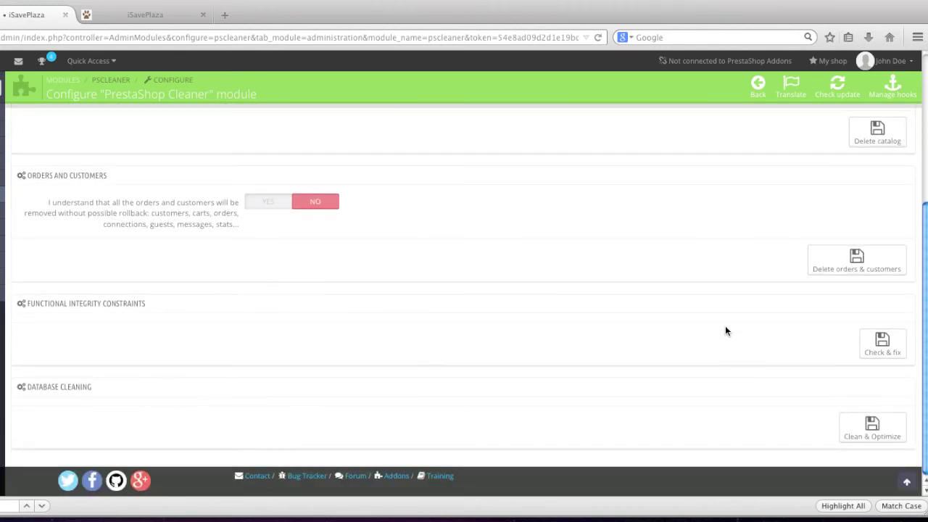
click(872, 429)
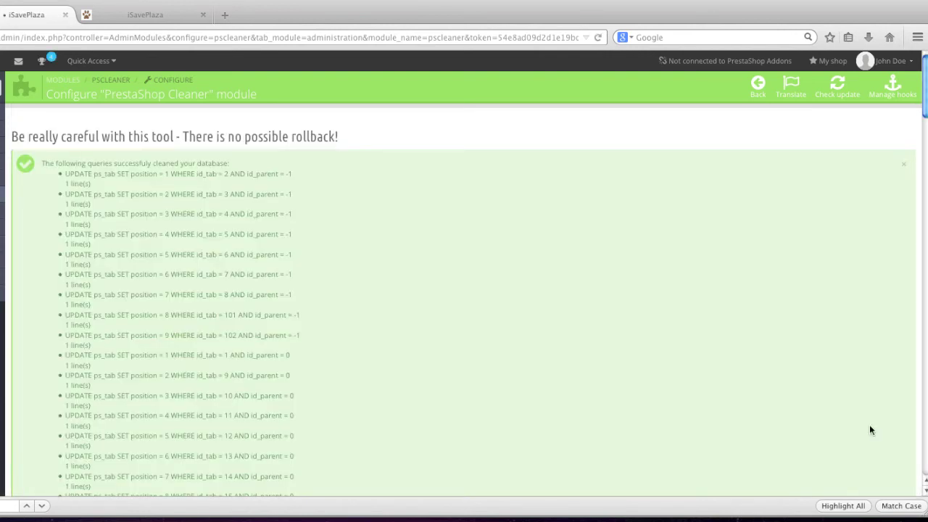
scroll(767, 379, down, 5)
scroll(767, 379, down, 5)
scroll(767, 380, down, 5)
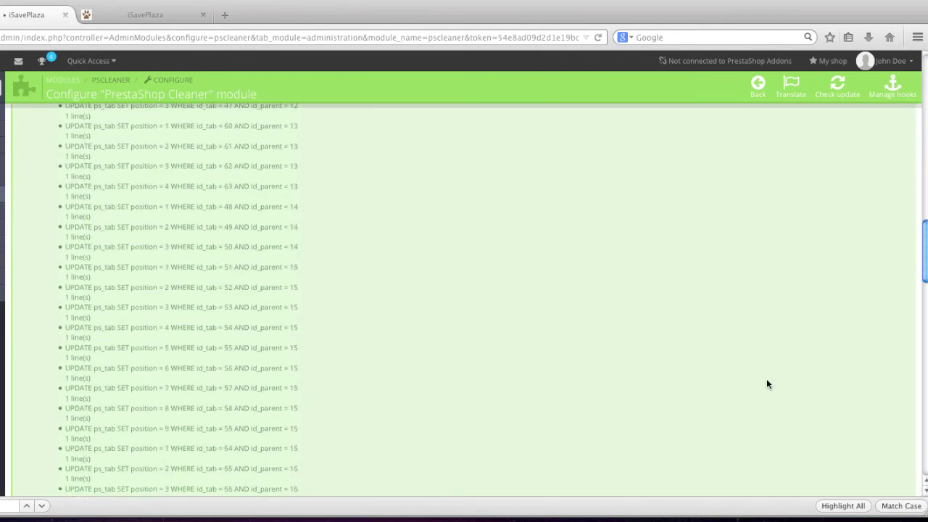
scroll(768, 385, down, 5)
scroll(767, 384, down, 5)
scroll(767, 385, down, 5)
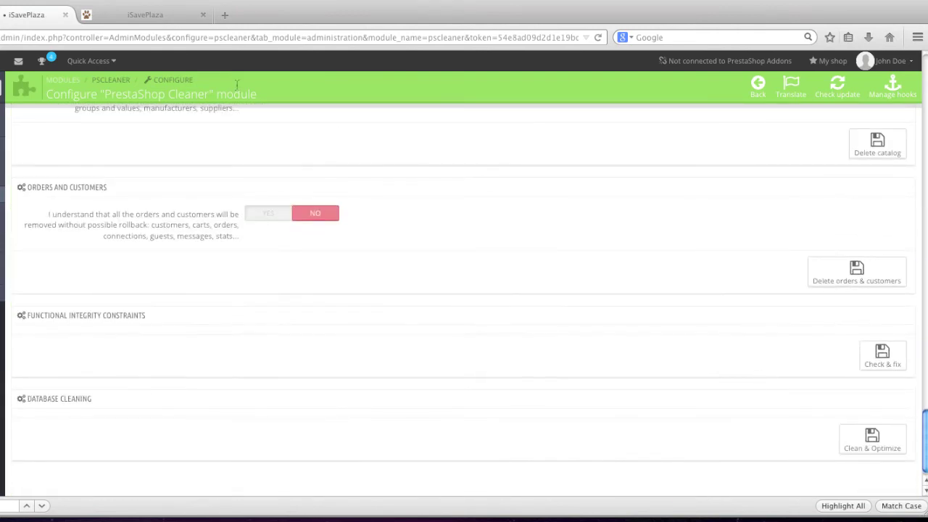
click(145, 15)
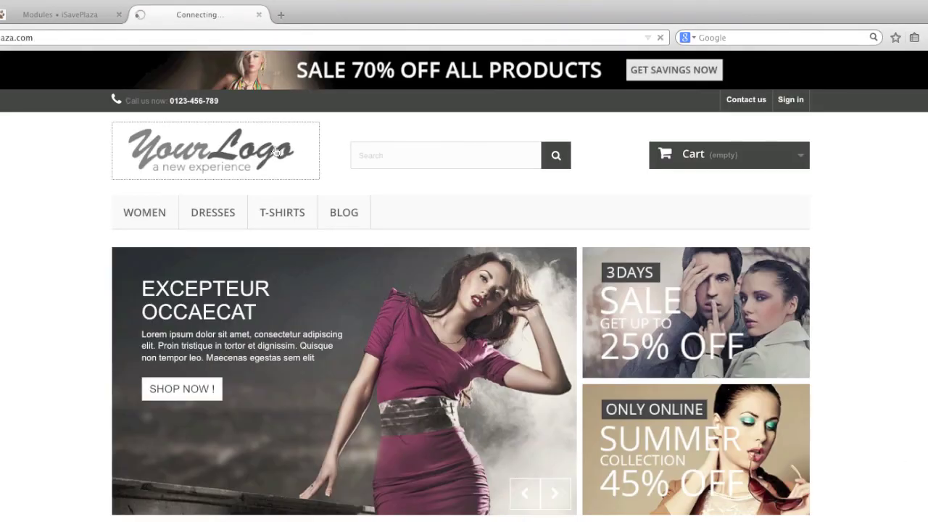
Step: Scroll the storefront to confirm no featured products remain, then go back to the admin Dashboard
scroll(533, 260, down, 5)
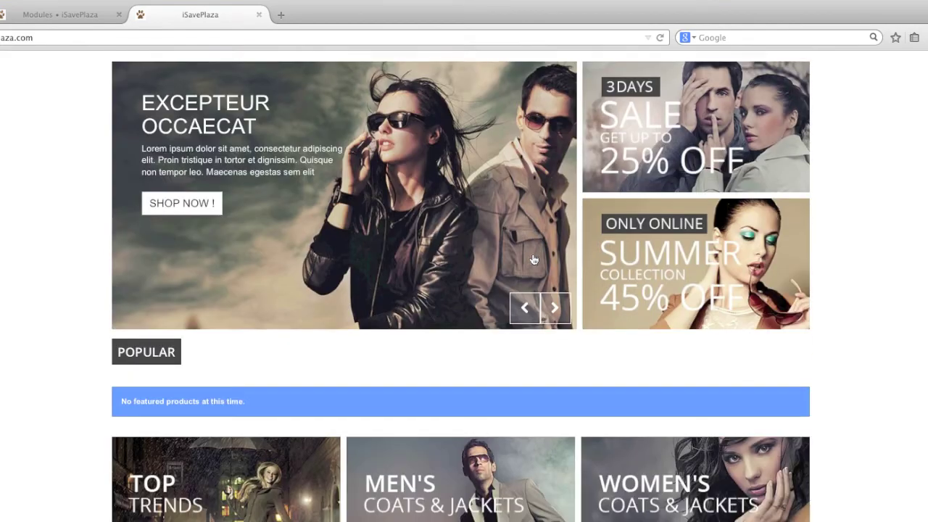
scroll(534, 259, down, 3)
scroll(534, 259, down, 2)
scroll(534, 260, down, 3)
scroll(534, 260, down, 1)
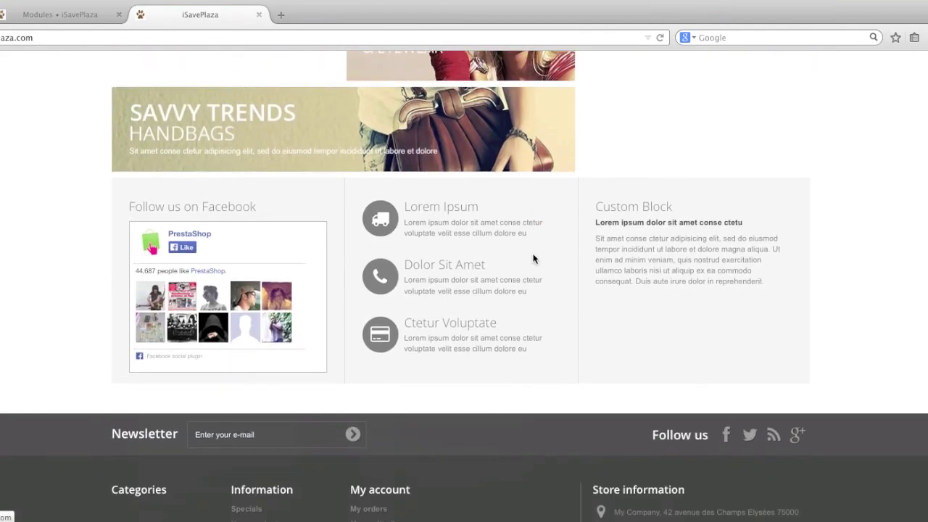
scroll(533, 259, up, 4)
scroll(533, 259, up, 6)
scroll(533, 259, up, 2)
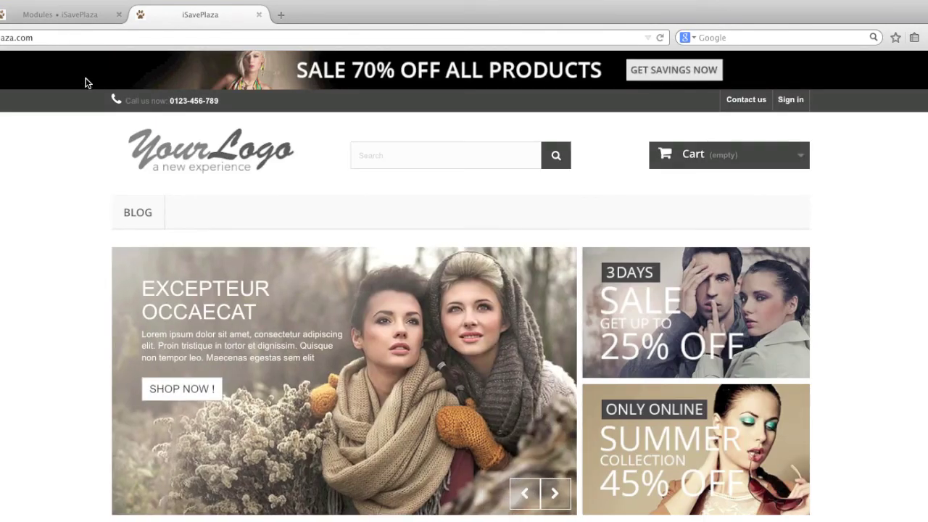
click(69, 15)
click(62, 115)
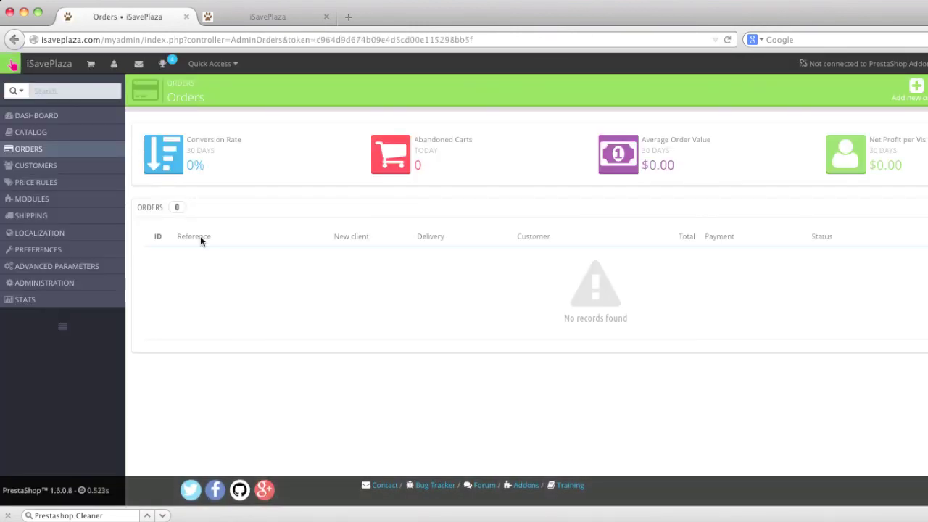
Step: Open the admin Customers list to verify no customers remain
mouse_move(35, 165)
click(147, 168)
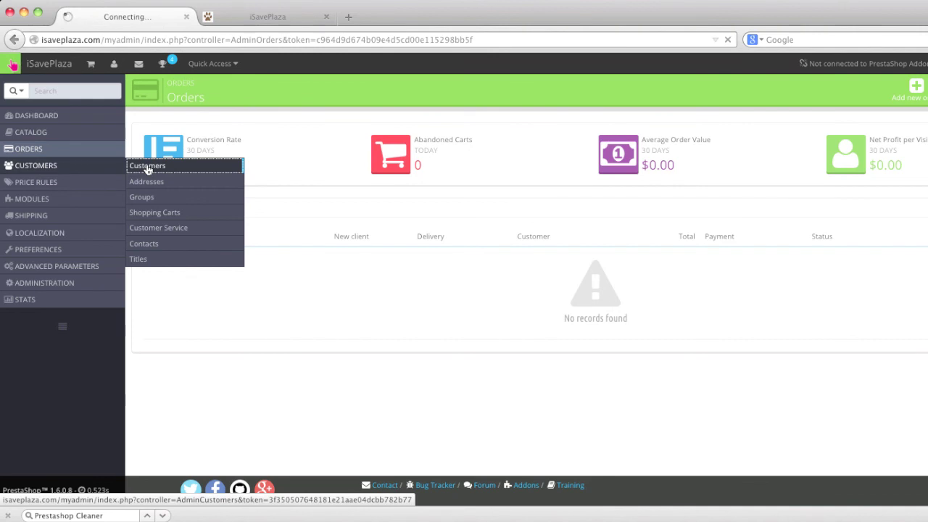